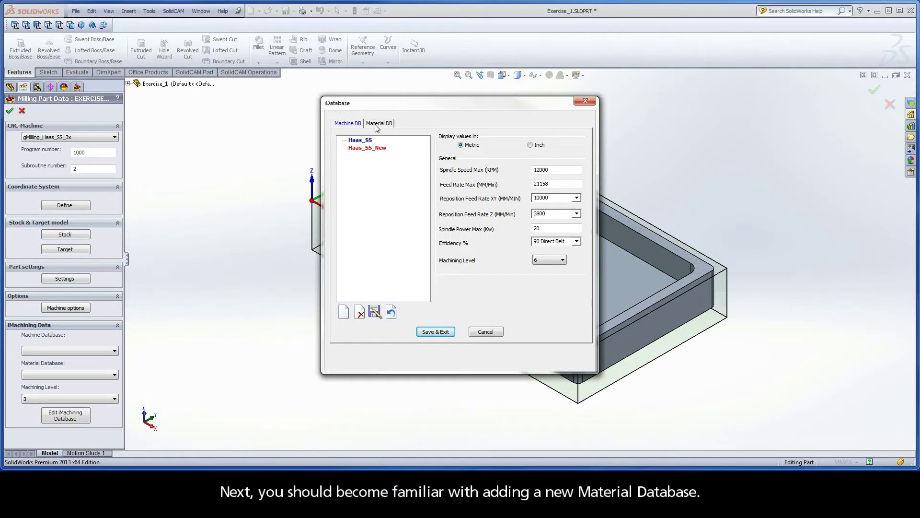
- Switch the iDatabase to the Material DB tab to list material definitions
{"action": "left_click", "coordinate": [376, 126]}
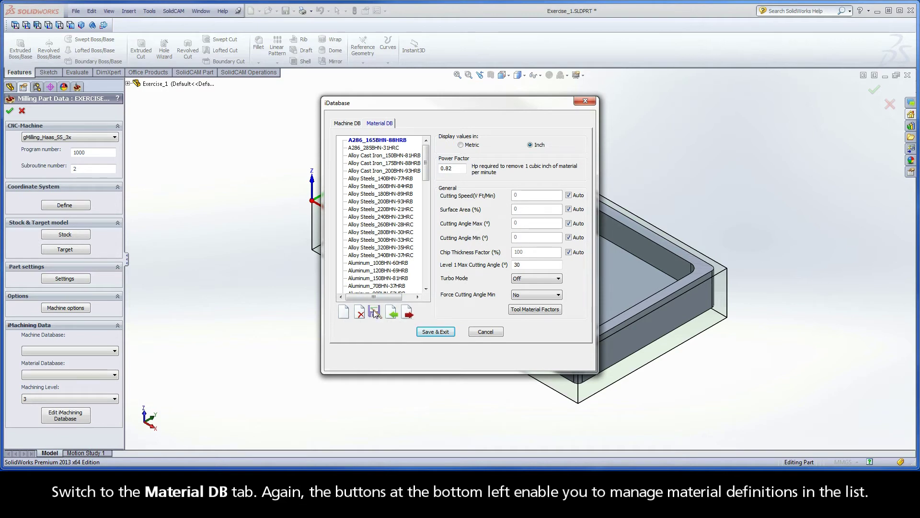
- Create a new material file named Titanium_Ti and save it
{"action": "left_click", "coordinate": [344, 313]}
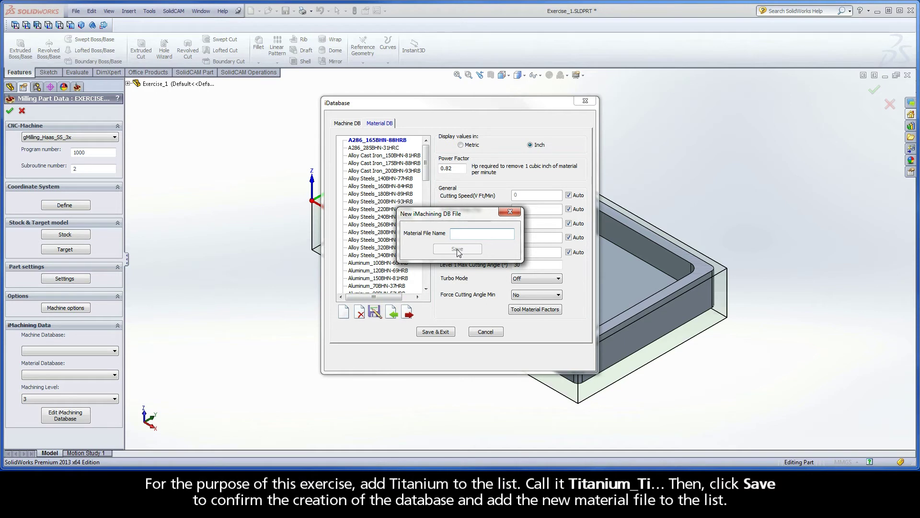
{"action": "type", "text": "Titanium_Ti"}
{"action": "left_click", "coordinate": [458, 250]}
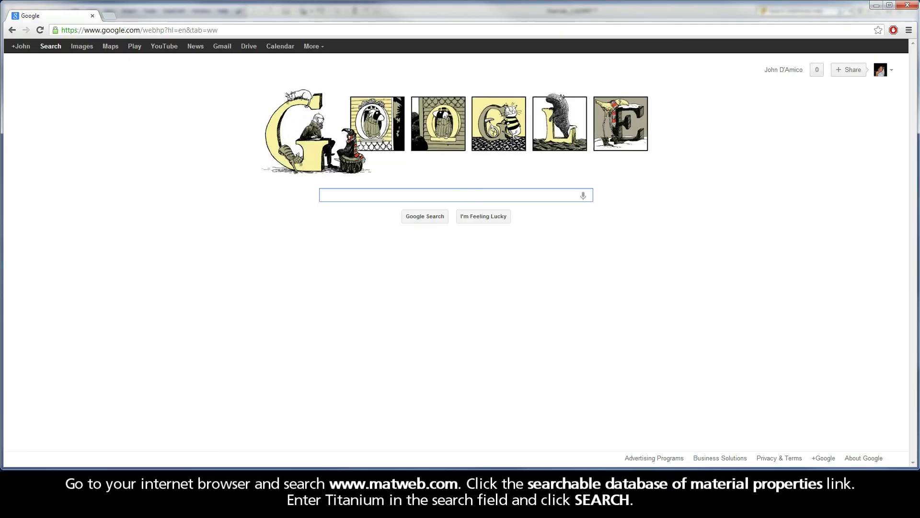
{"action": "left_click", "coordinate": [253, 30]}
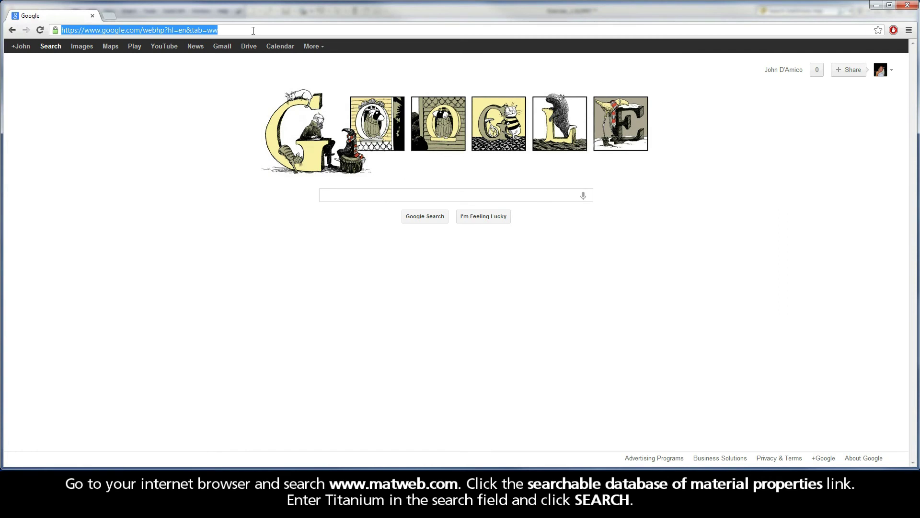
{"action": "type", "text": "www.ma"}
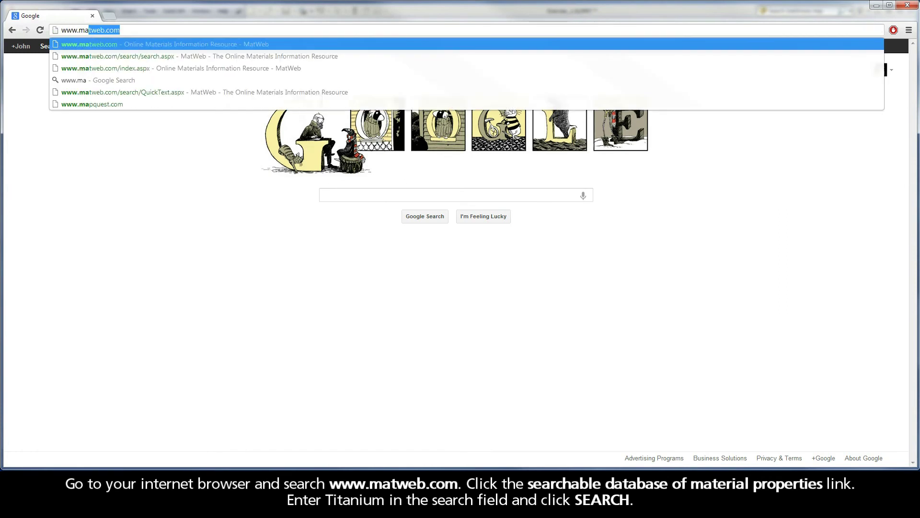
{"action": "type", "text": "t"}
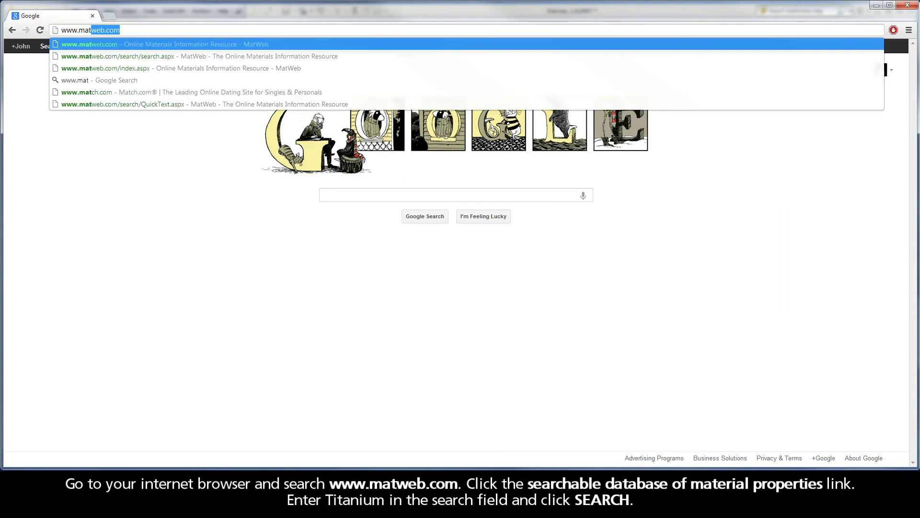
{"action": "left_click", "coordinate": [116, 45]}
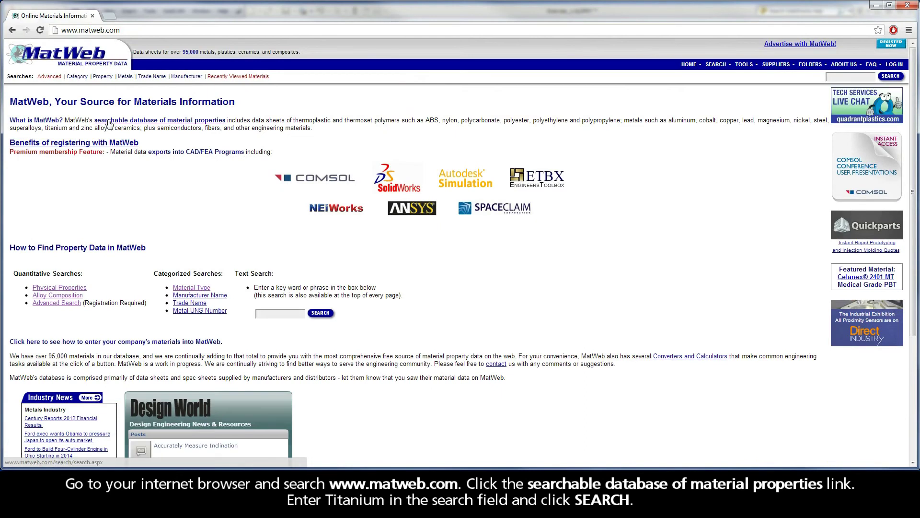
- Quick-search MatWeb's material property database for Titanium
{"action": "left_click", "coordinate": [207, 121]}
{"action": "left_click", "coordinate": [52, 209]}
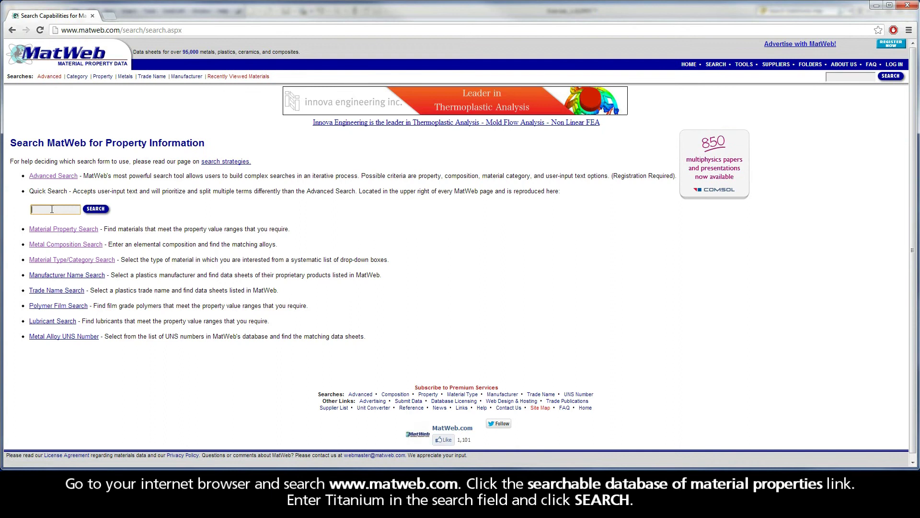
{"action": "type", "text": "Ti"}
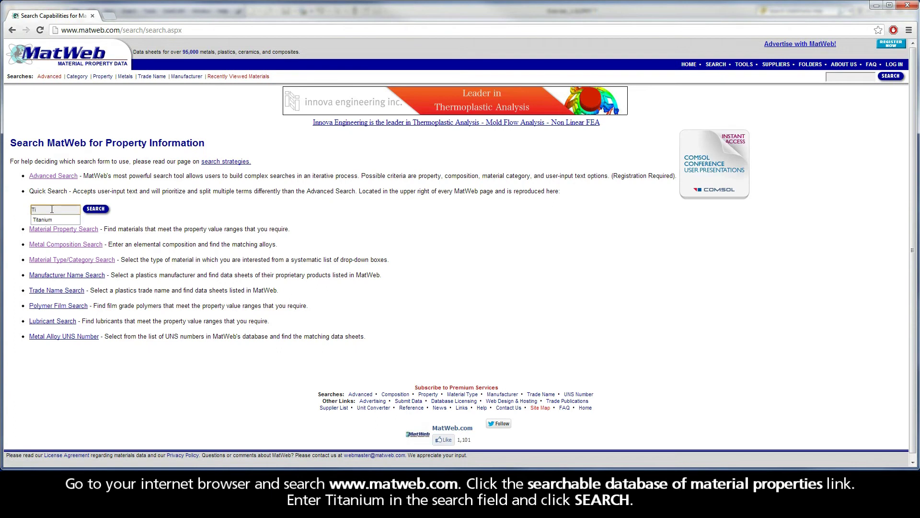
{"action": "left_click", "coordinate": [48, 219]}
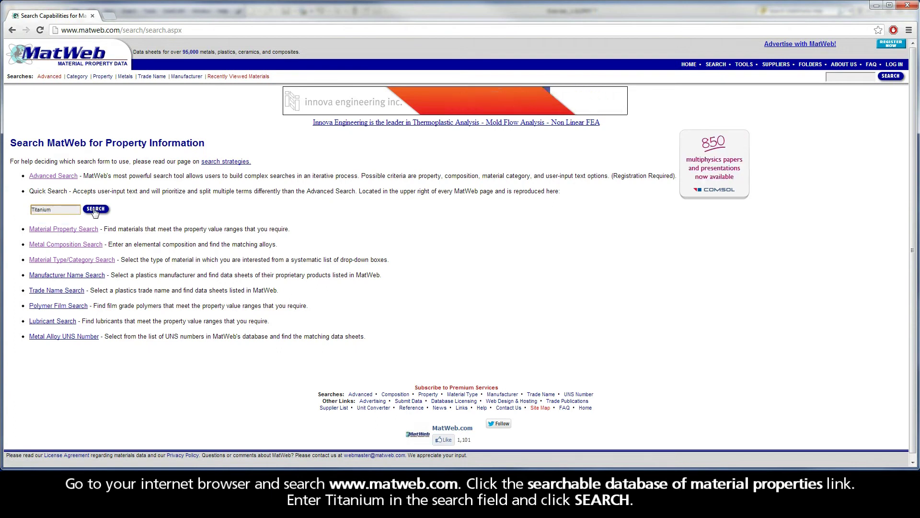
{"action": "left_click", "coordinate": [95, 209]}
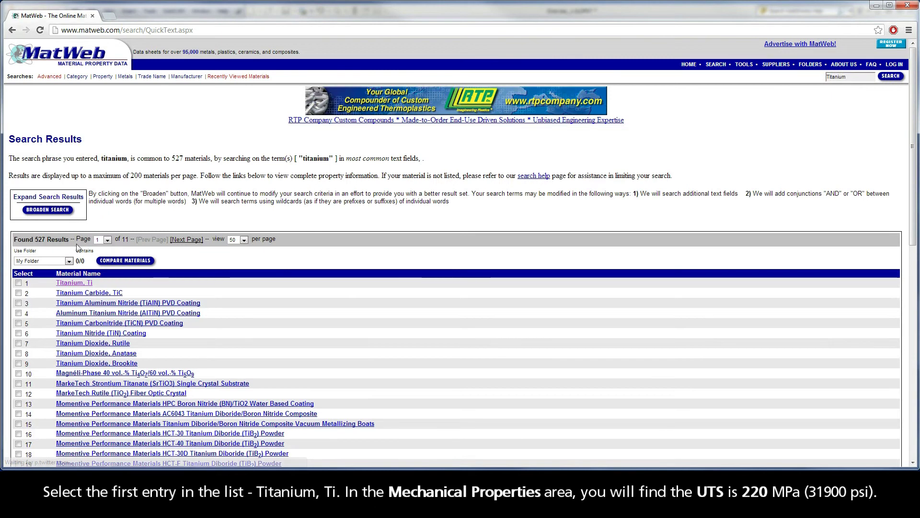
- Open the Titanium, Ti datasheet and find its 220 MPa ultimate tensile strength
{"action": "left_click", "coordinate": [75, 283]}
{"action": "scroll", "coordinate": [76, 286], "scroll_direction": "down", "scroll_amount": 2}
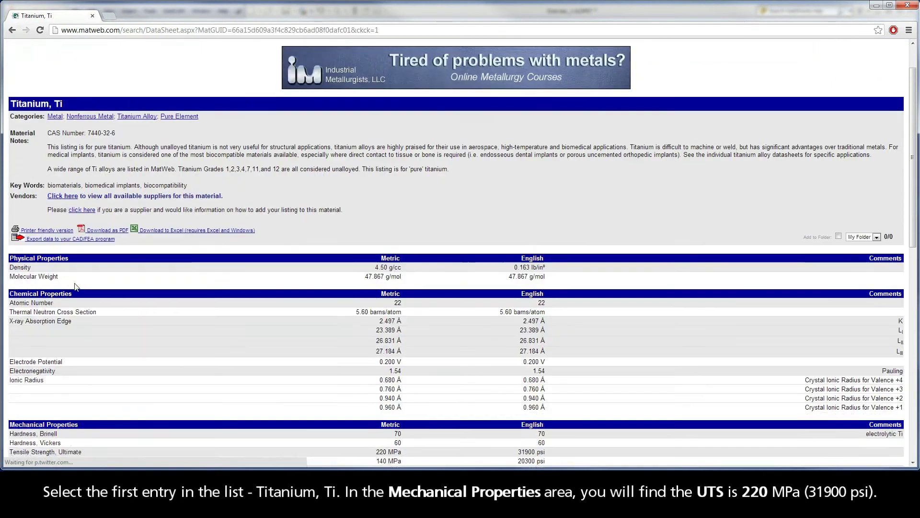
{"action": "scroll", "coordinate": [74, 287], "scroll_direction": "down", "scroll_amount": 5}
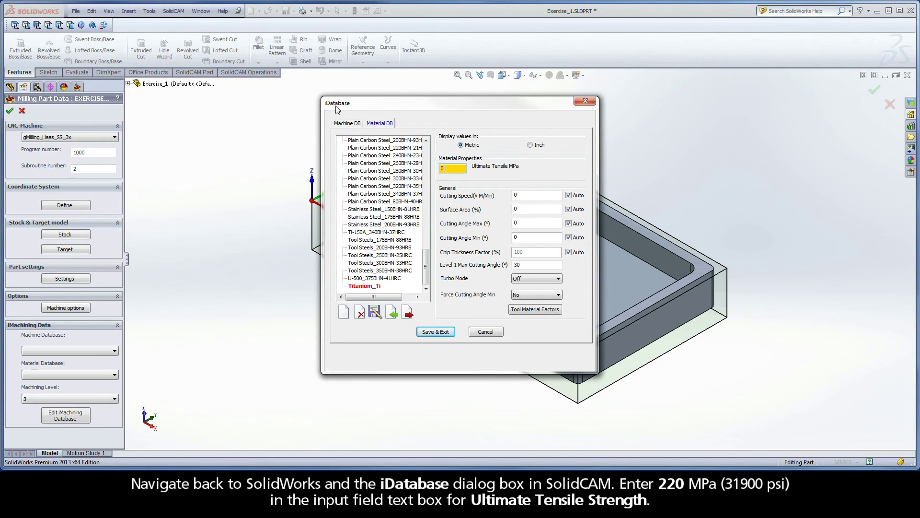
- Enter 220 as Titanium_Ti's Ultimate Tensile MPa value, then save and close the iDatabase
{"action": "double_click", "coordinate": [437, 170]}
{"action": "type", "text": "220"}
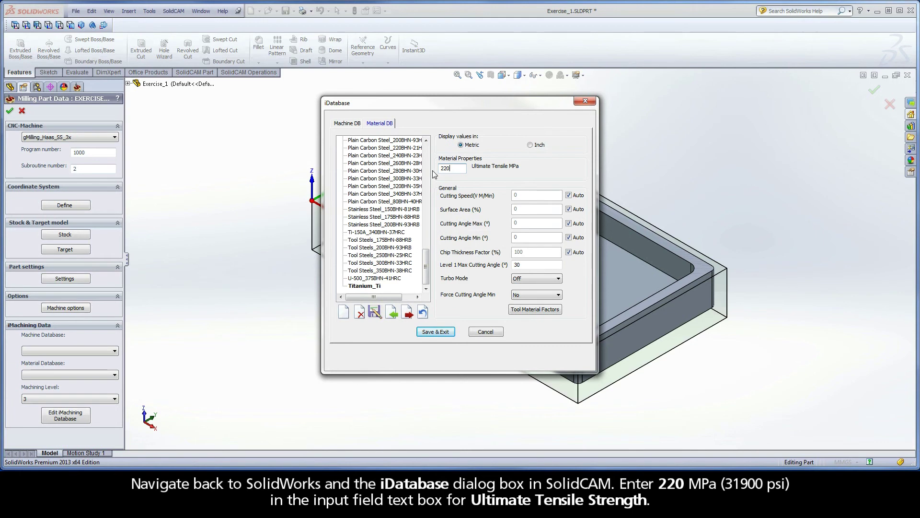
{"action": "left_click", "coordinate": [436, 332]}
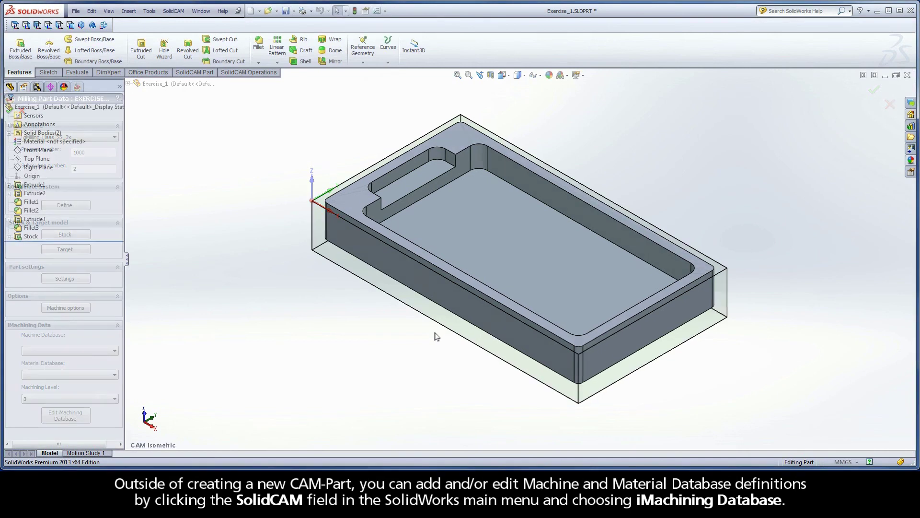
{"action": "left_click", "coordinate": [172, 12]}
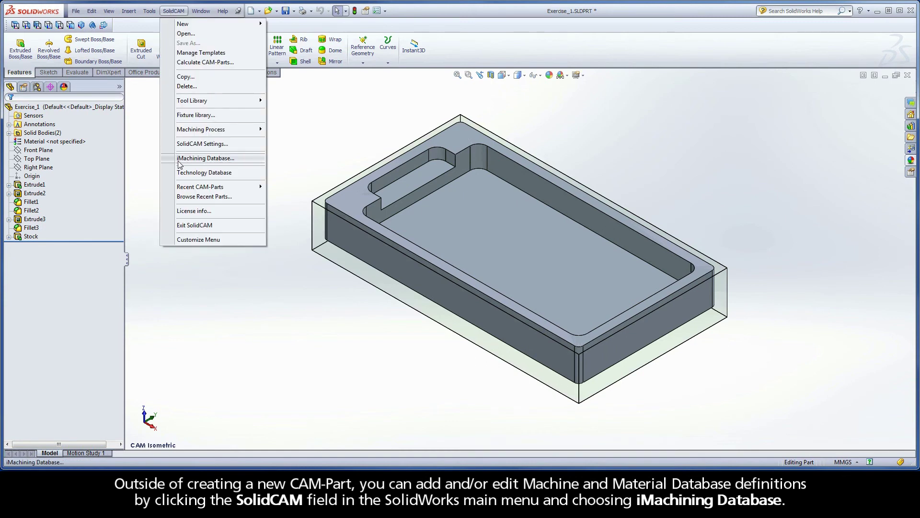
{"action": "left_click", "coordinate": [219, 160]}
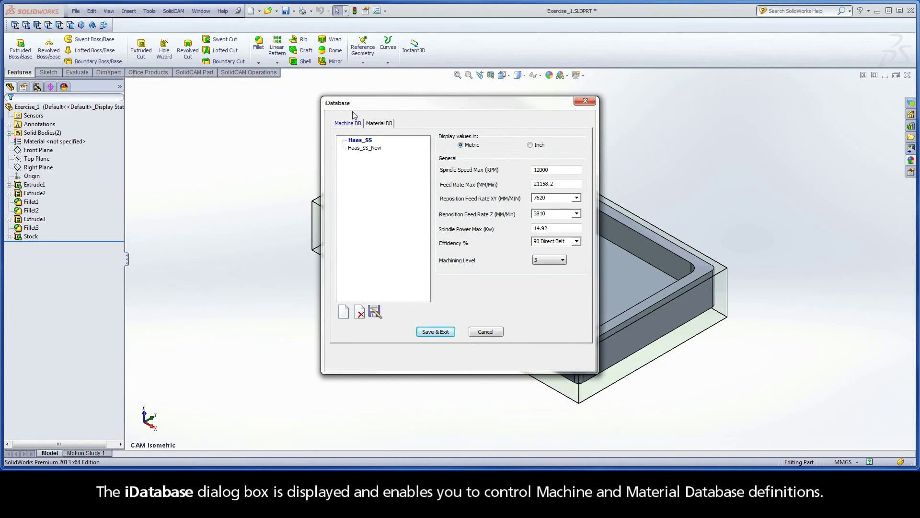
{"action": "left_click", "coordinate": [381, 125]}
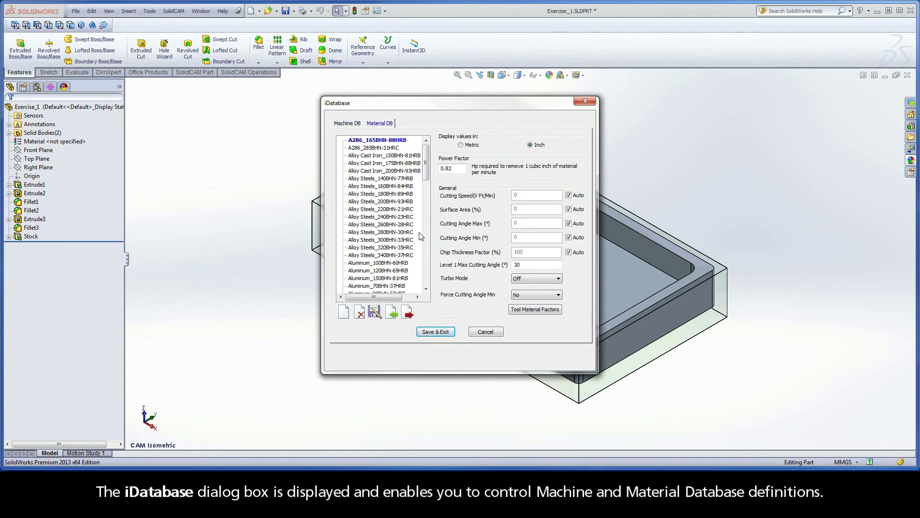
{"action": "left_click", "coordinate": [435, 332]}
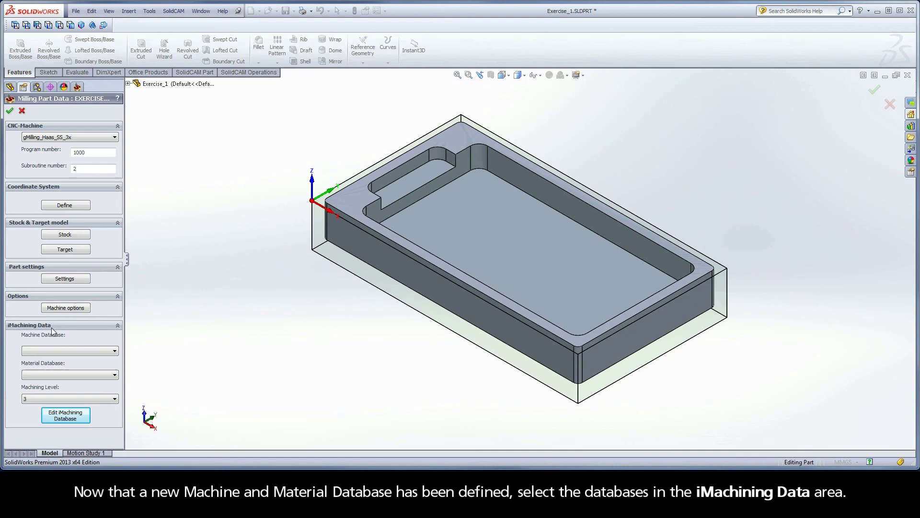
- Choose Haas_SS_New as the iMachining machine database and check machining level 6
{"action": "left_click", "coordinate": [115, 351]}
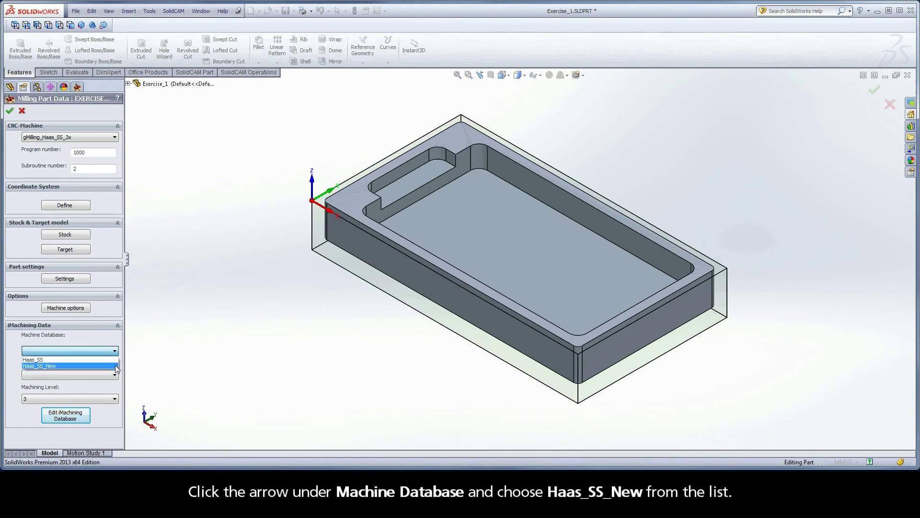
{"action": "left_click", "coordinate": [113, 366]}
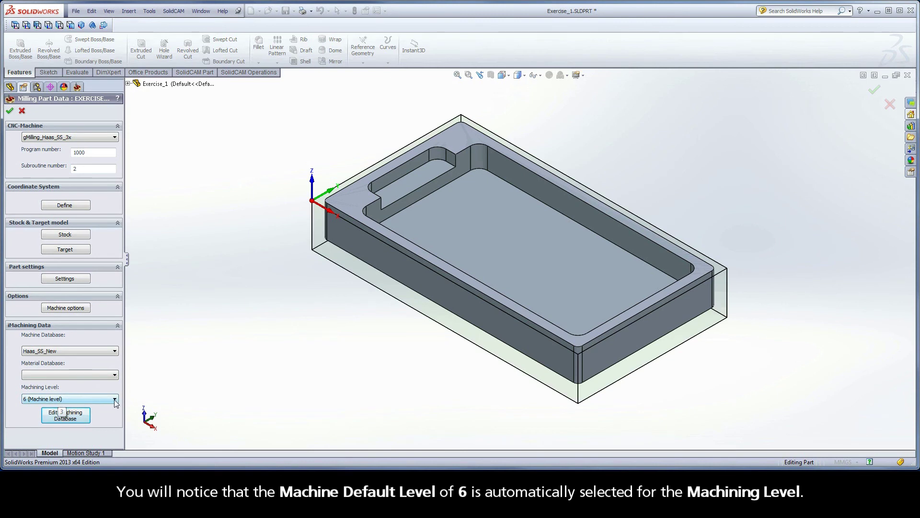
{"action": "left_click", "coordinate": [115, 400]}
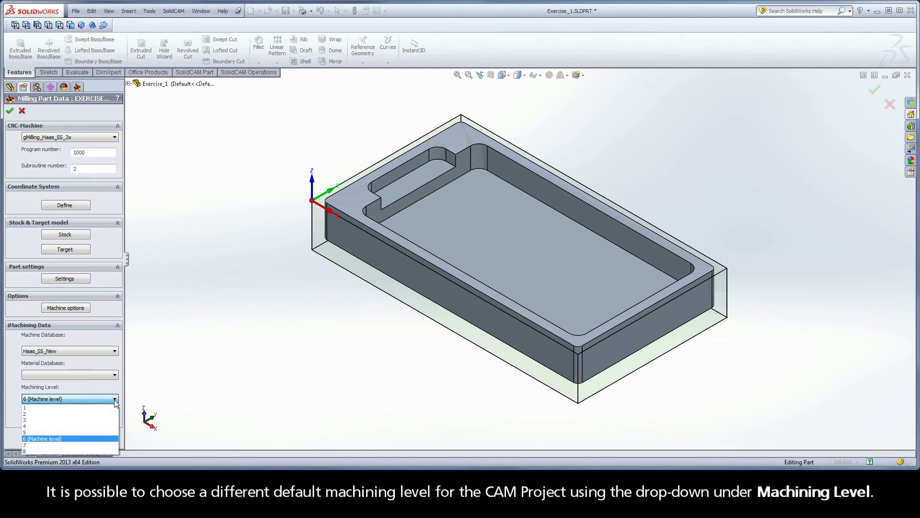
- Keep machining level 6 and pick Titanium_Ti as the iMachining material database
{"action": "left_click", "coordinate": [112, 440]}
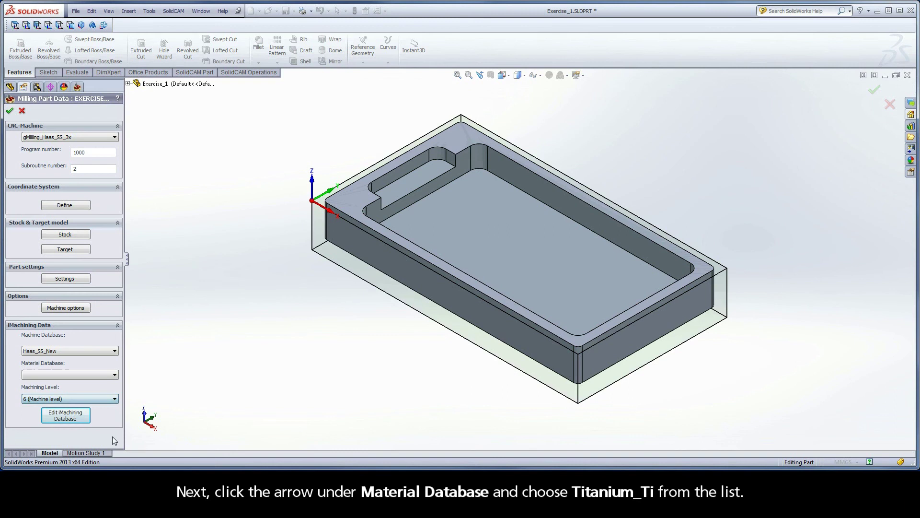
{"action": "left_click", "coordinate": [115, 376]}
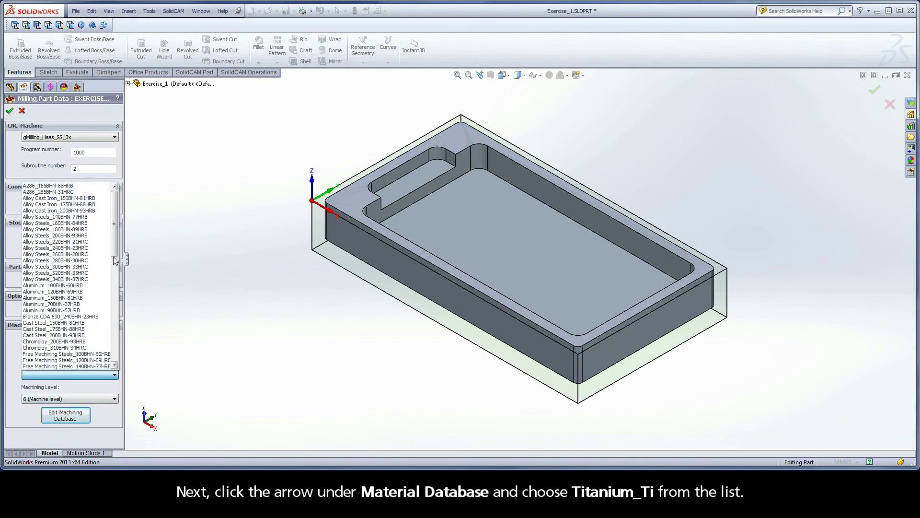
{"action": "left_click_drag", "start_coordinate": [115, 259], "coordinate": [112, 358]}
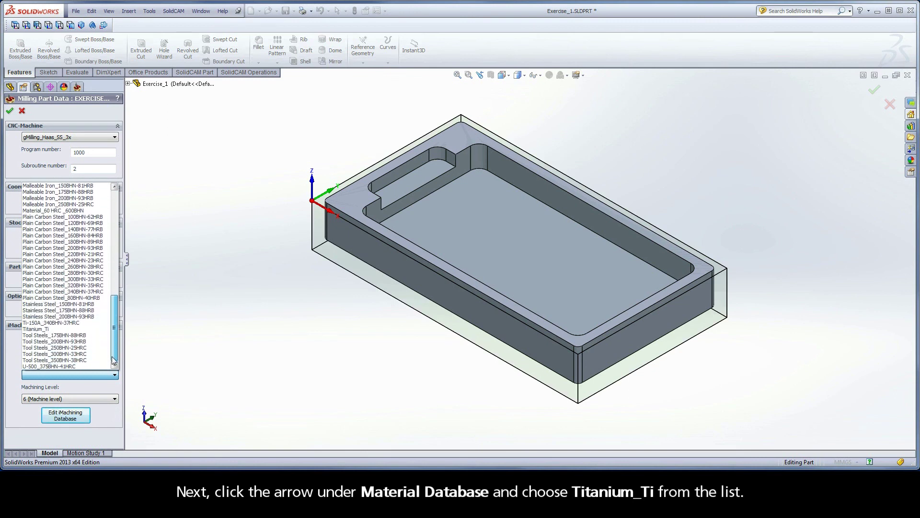
{"action": "left_click", "coordinate": [52, 330]}
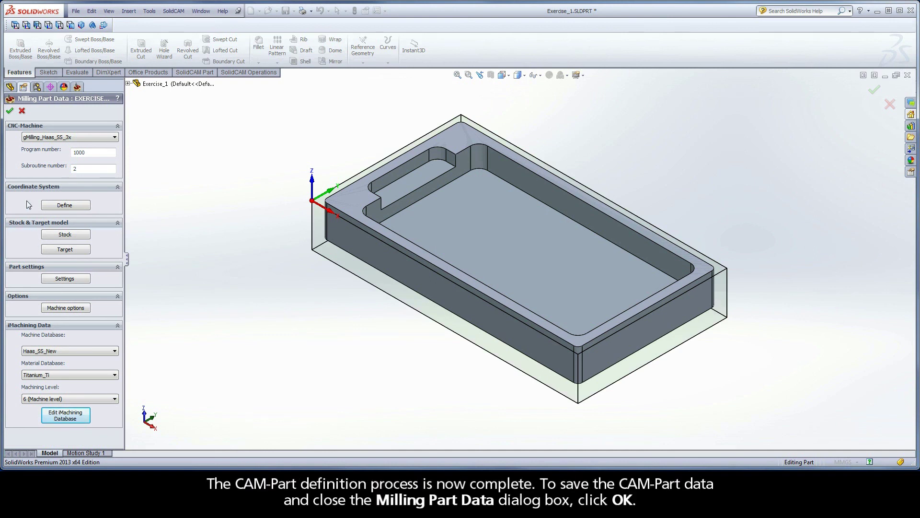
- Confirm the Milling Part Data so the EXERCISE_1_MILLING CAM-Part tree appears
{"action": "left_click", "coordinate": [10, 112]}
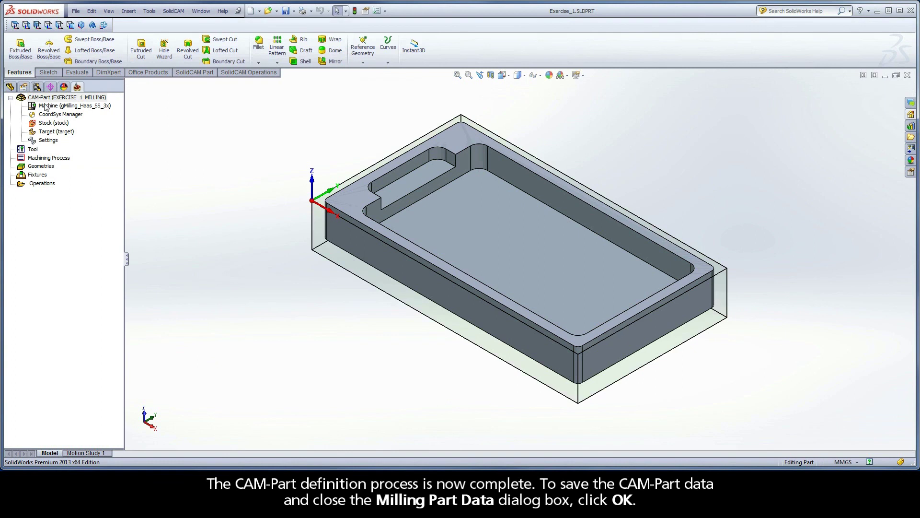